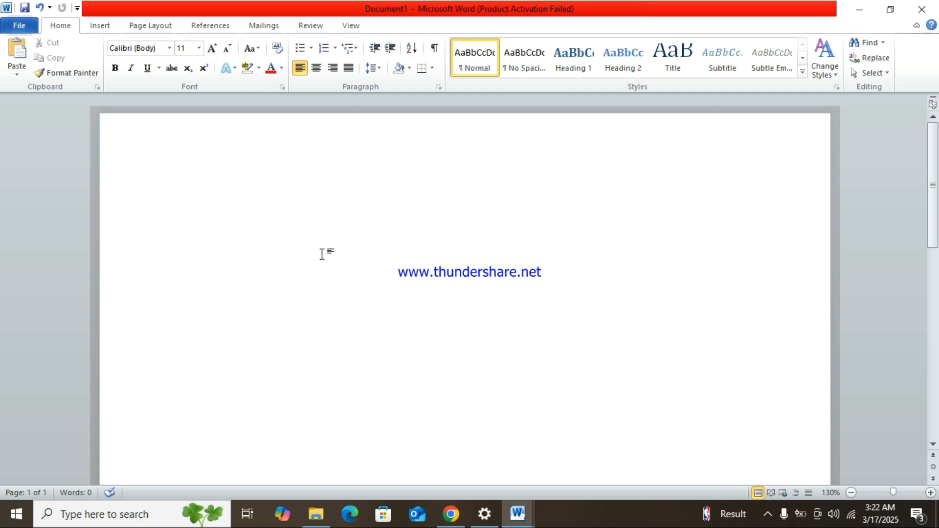
scroll(321, 252, "down", 5)
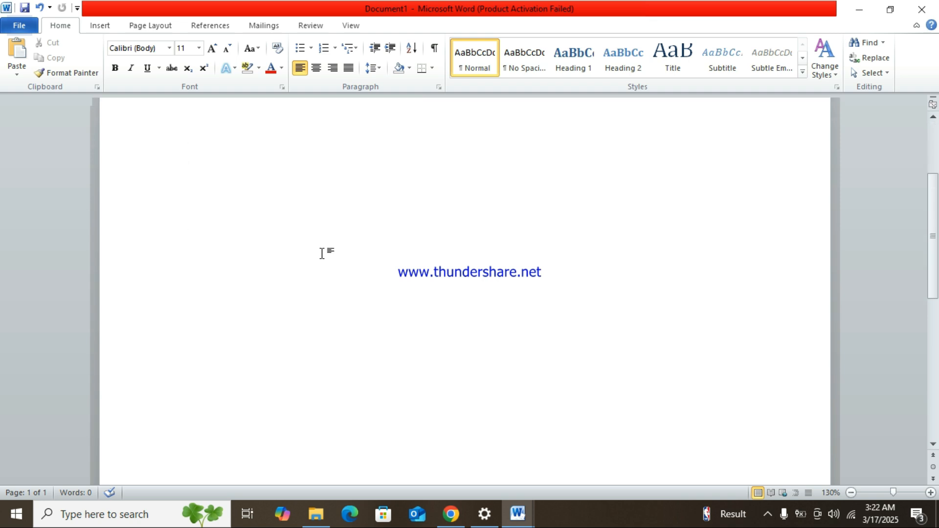
scroll(321, 253, "down", 3)
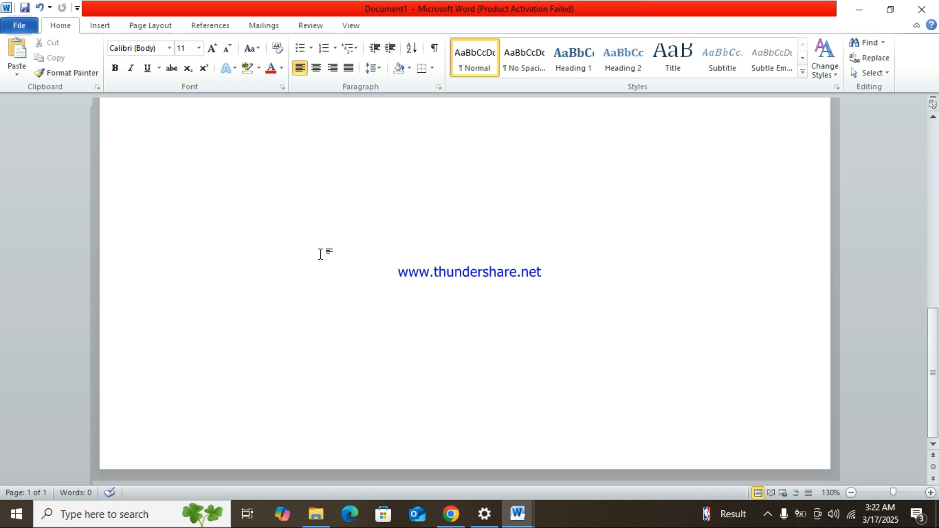
scroll(320, 254, "up", 8)
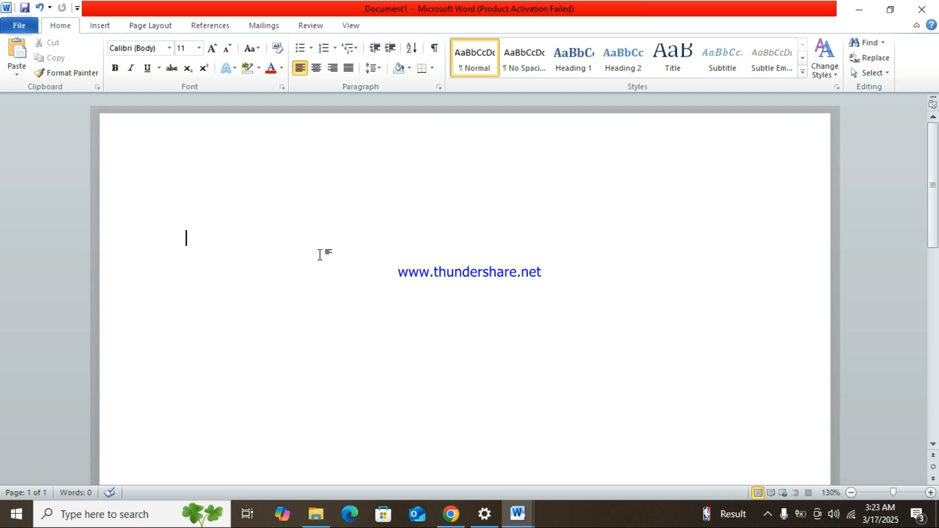
scroll(320, 255, "down", 3)
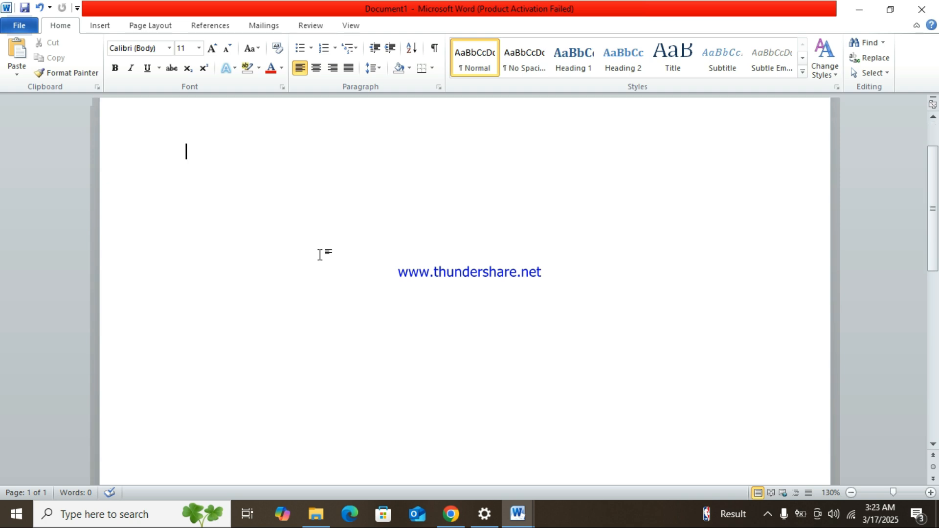
scroll(320, 255, "down", 3)
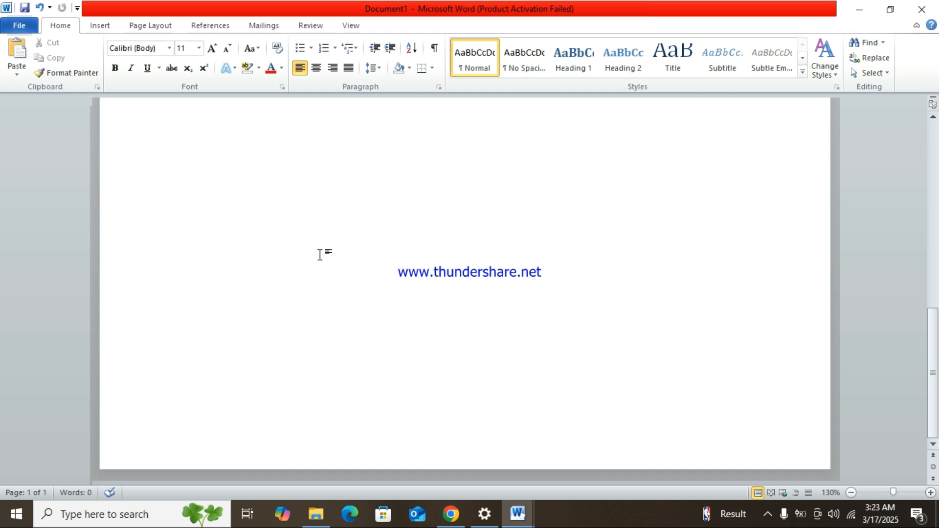
scroll(320, 254, "up", 6)
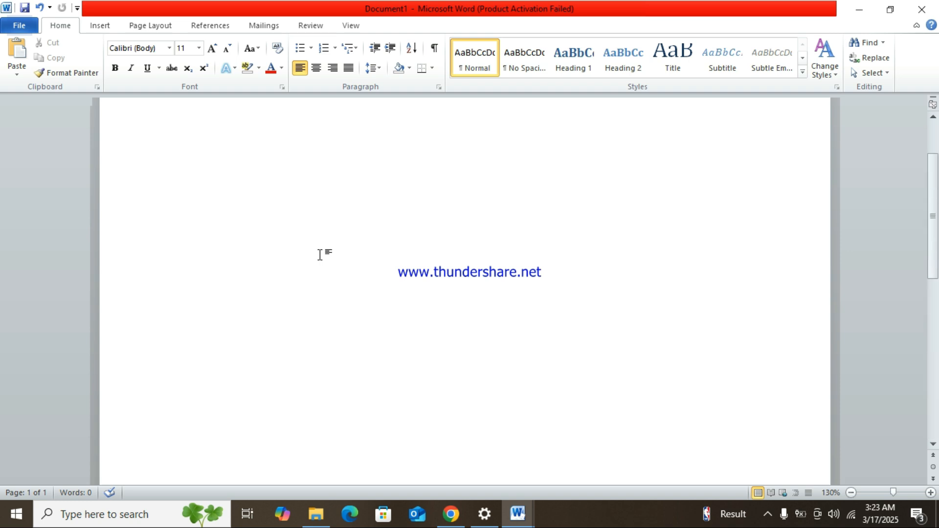
- Set a custom paper width of 6 inches in the page setup of the blank document
left_click(850, 493)
left_click(850, 493)
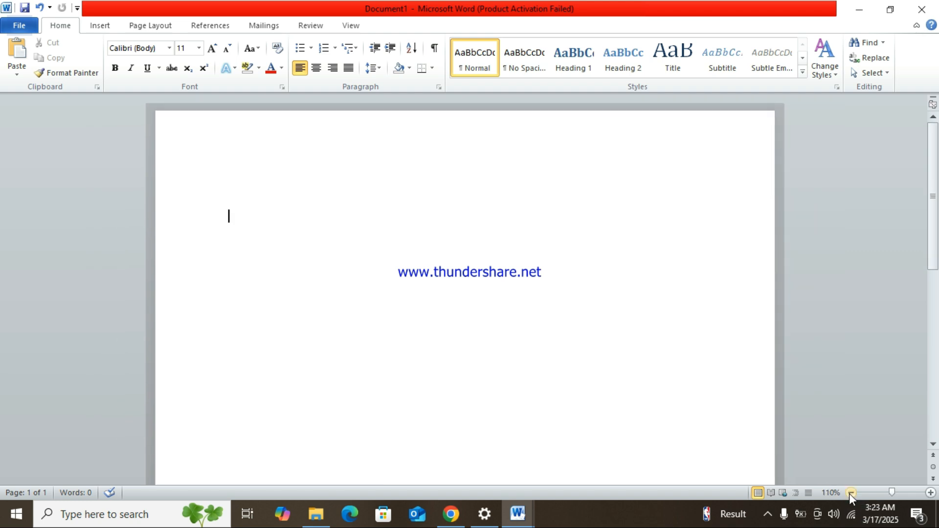
left_click(850, 493)
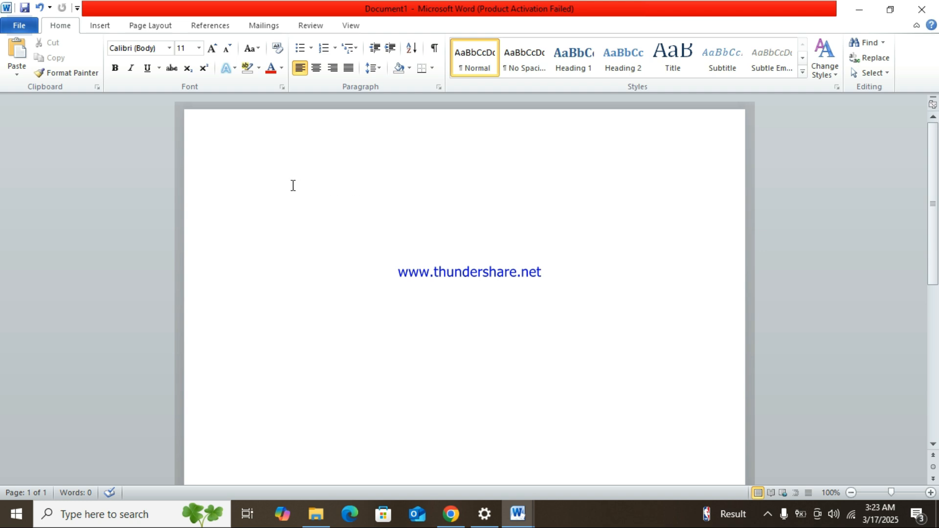
left_click(152, 29)
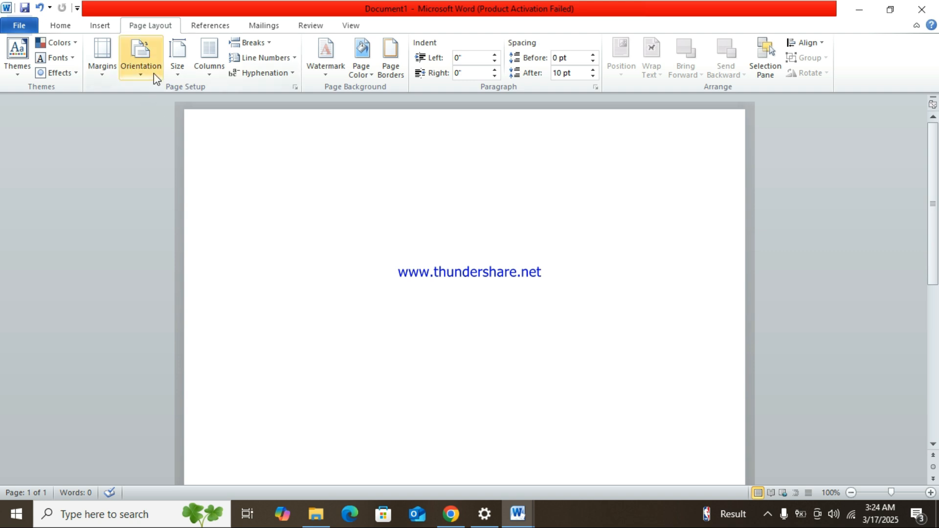
left_click(172, 74)
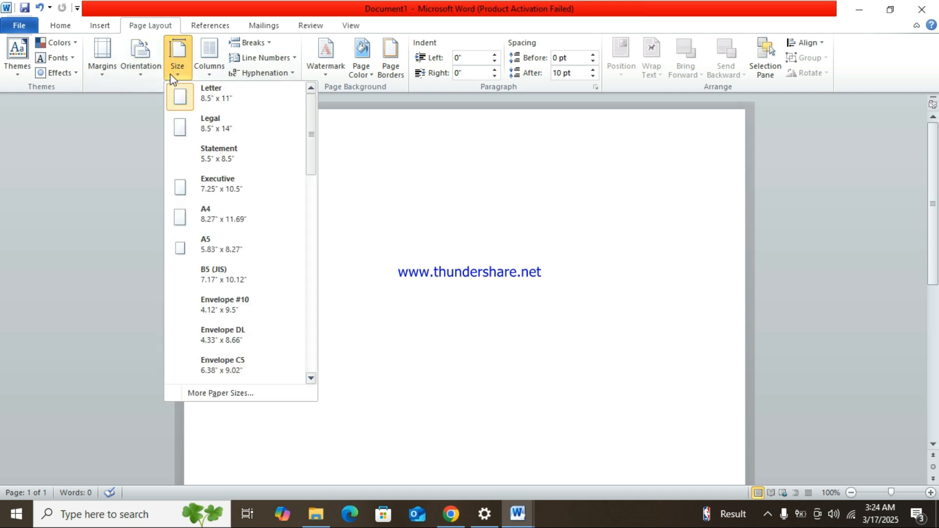
left_click(244, 393)
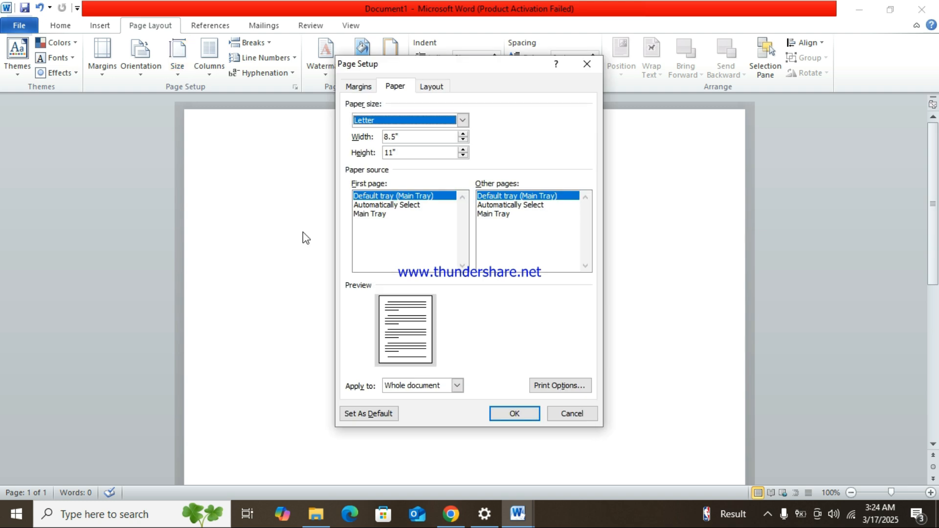
left_click(395, 139)
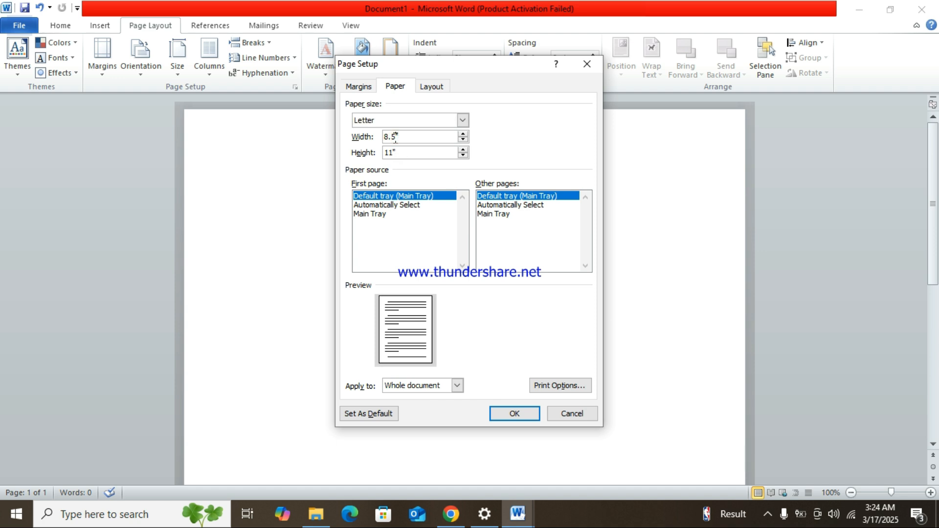
key("BackSpace")
key("BackSpace")
key("BackSpace")
type("6")
- Set the paper height to 4 inches and apply the custom size to the whole document
left_click(394, 152)
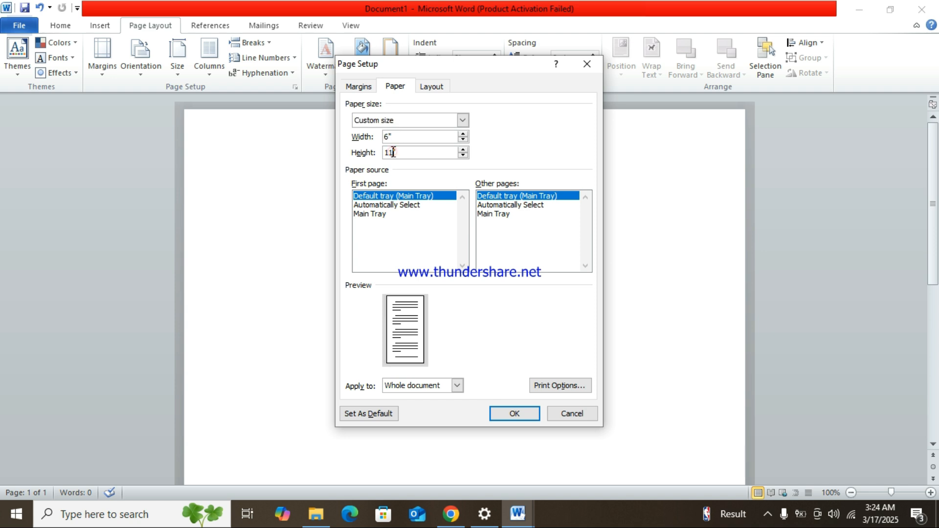
key("BackSpace")
key("BackSpace")
type("4")
left_click(514, 415)
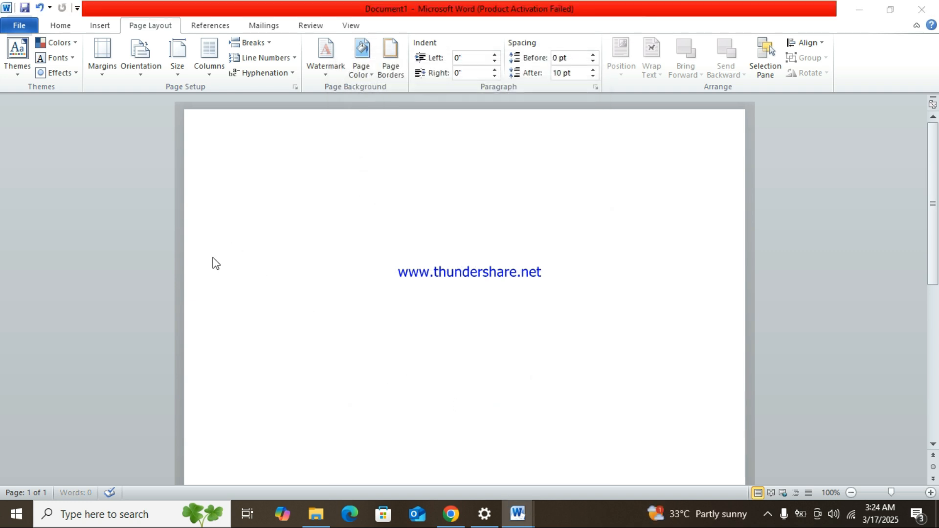
left_click(394, 284)
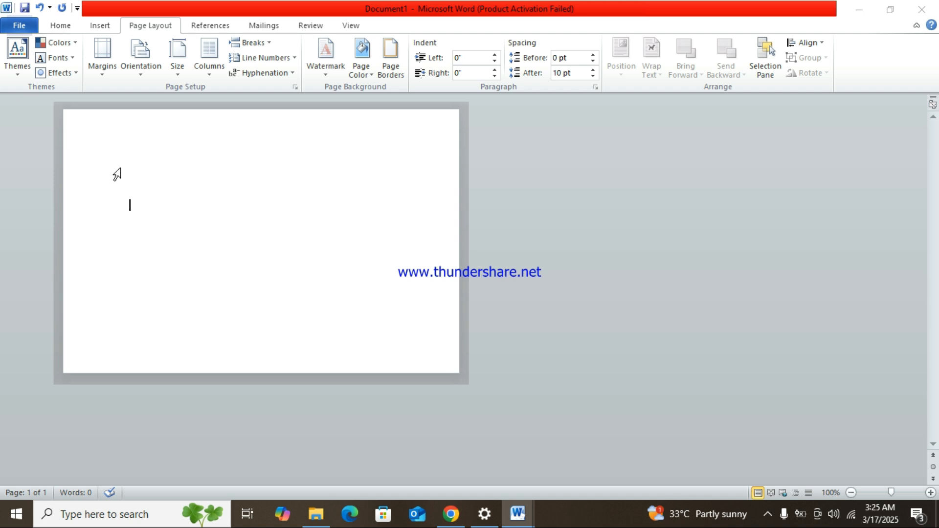
- Insert the picture 20250127_115745 from the MVM folder in Pictures into the document
left_click(100, 27)
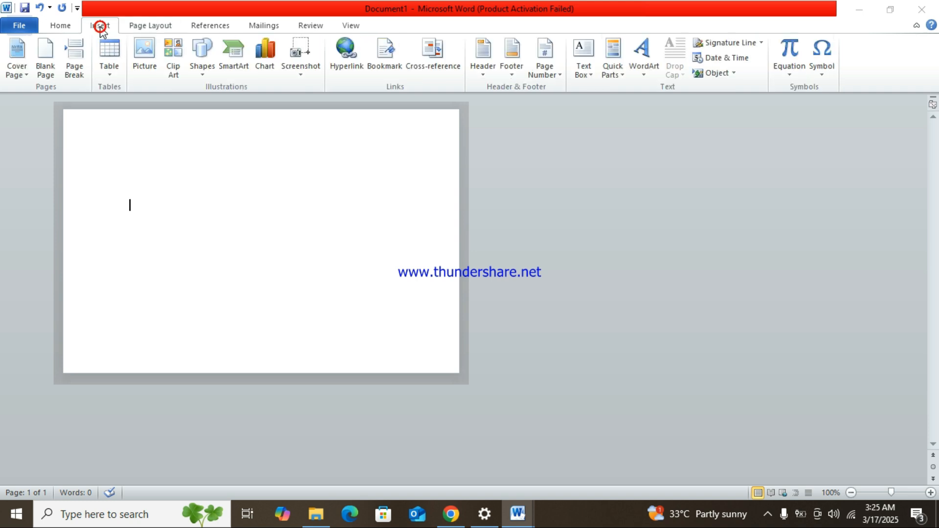
left_click(136, 67)
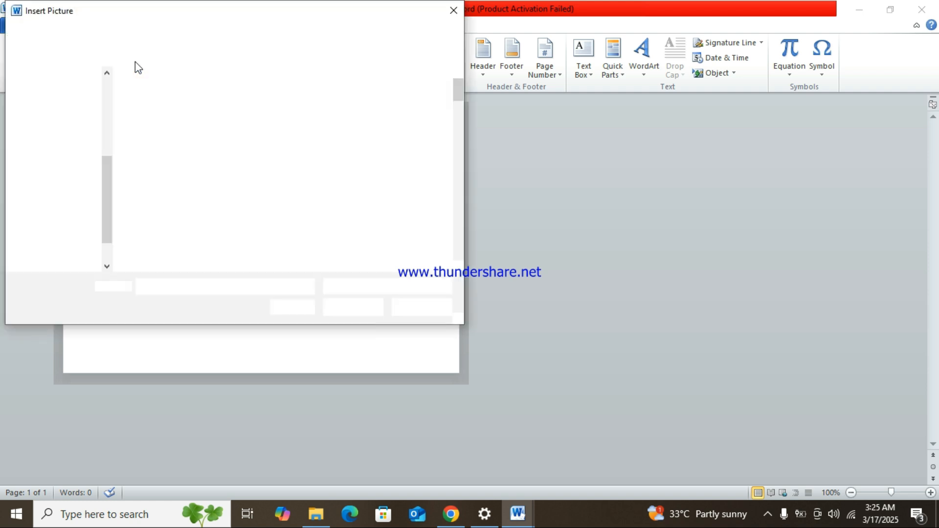
scroll(231, 151, "down", 4)
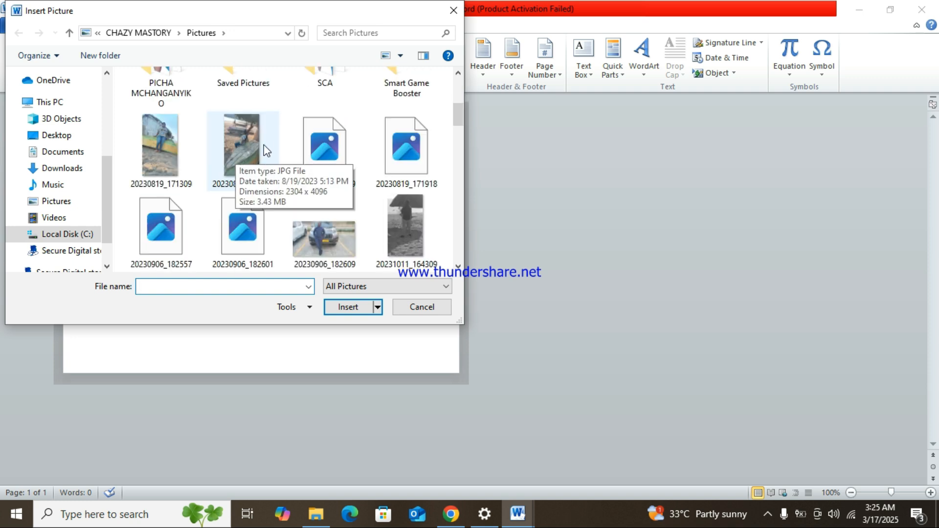
scroll(245, 153, "up", 3)
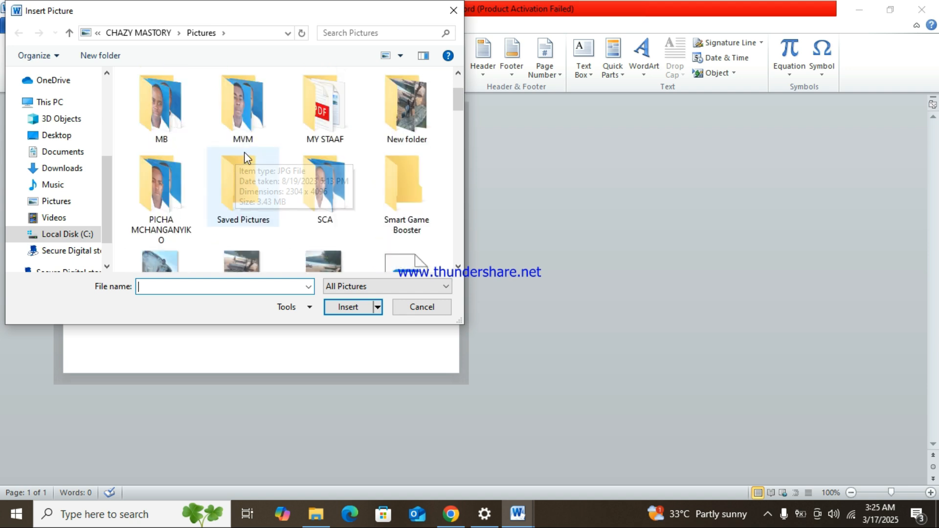
double_click(242, 138)
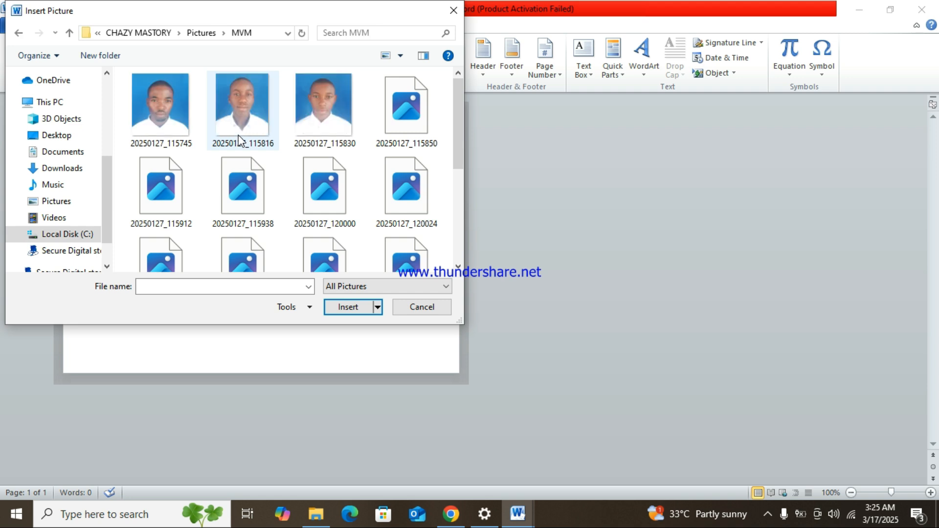
left_click(181, 129)
left_click(336, 309)
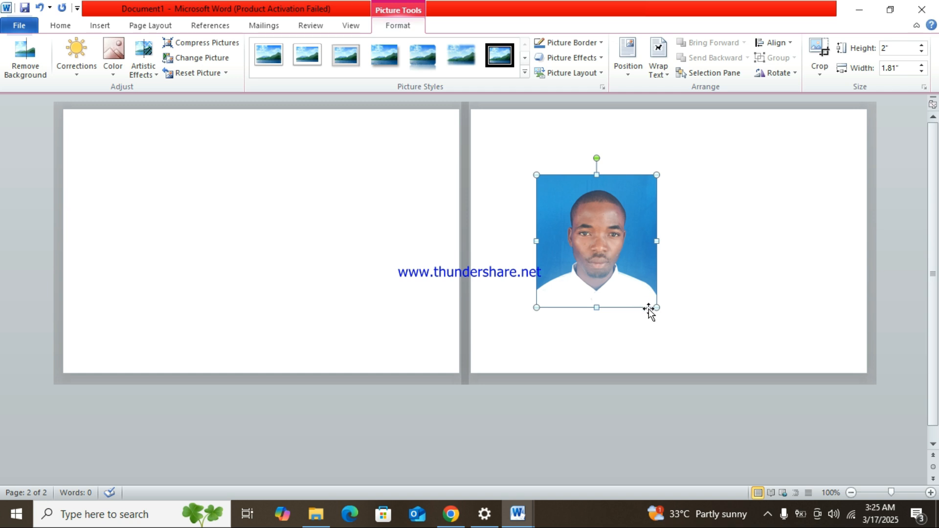
- Shrink the inserted photo proportionally to passport size, about 1.32 inches high and 1.2 inches wide
left_click_drag(657, 308, 596, 275)
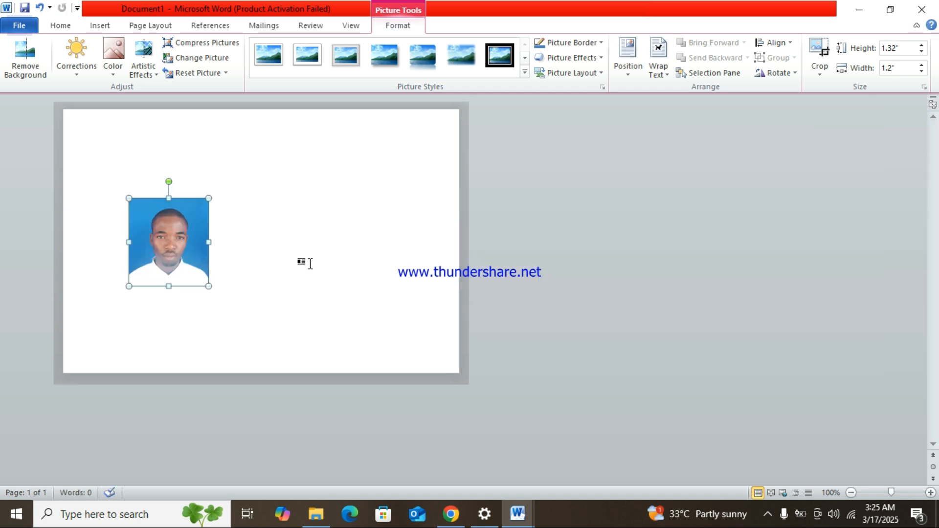
left_click(299, 263)
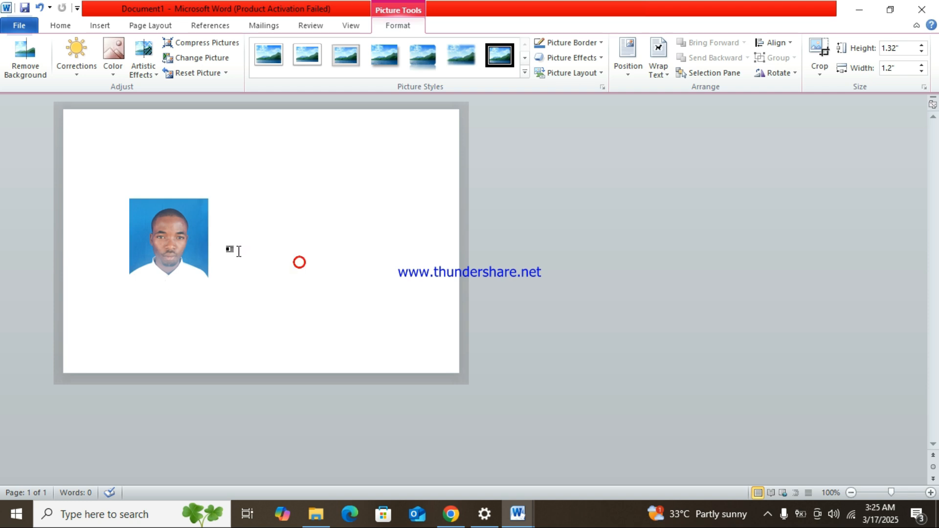
left_click(175, 248)
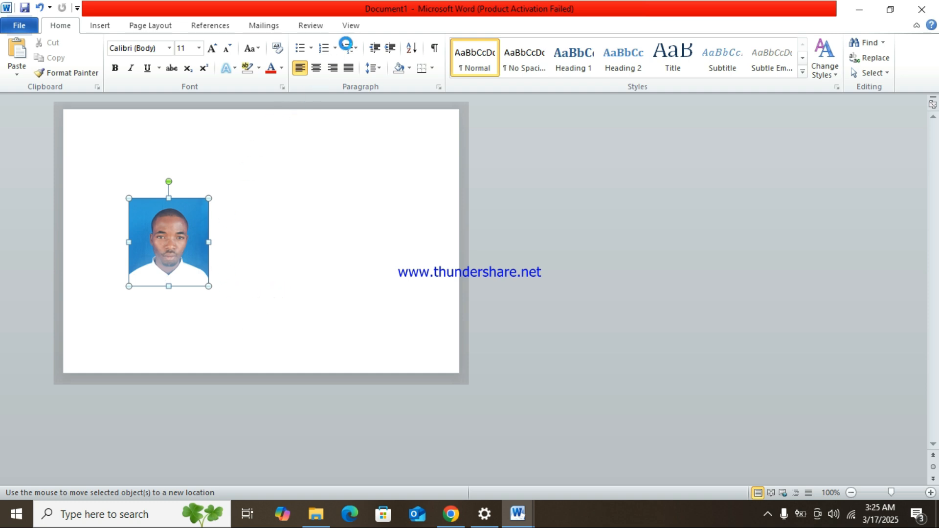
left_click(269, 127)
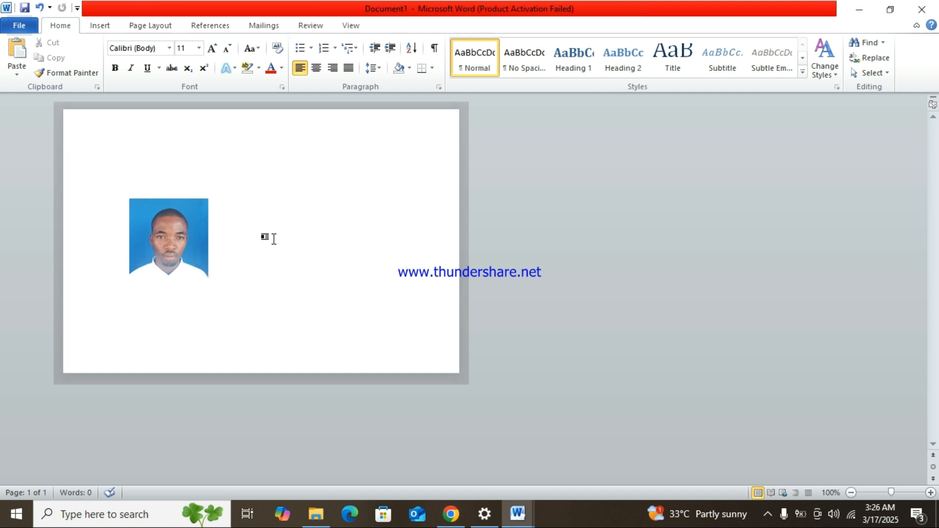
- Set the photo's text wrapping to In Front of Text and move it to the page's upper-left corner
left_click(183, 242)
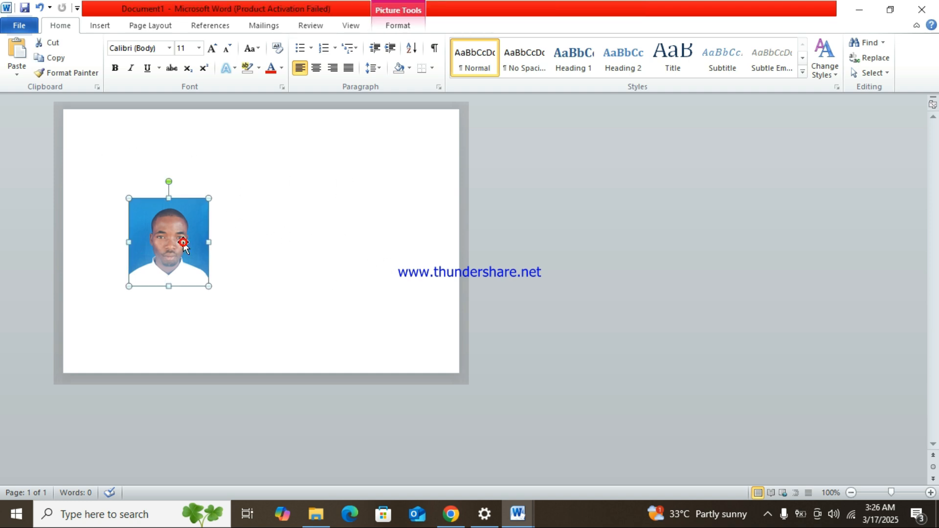
double_click(186, 210)
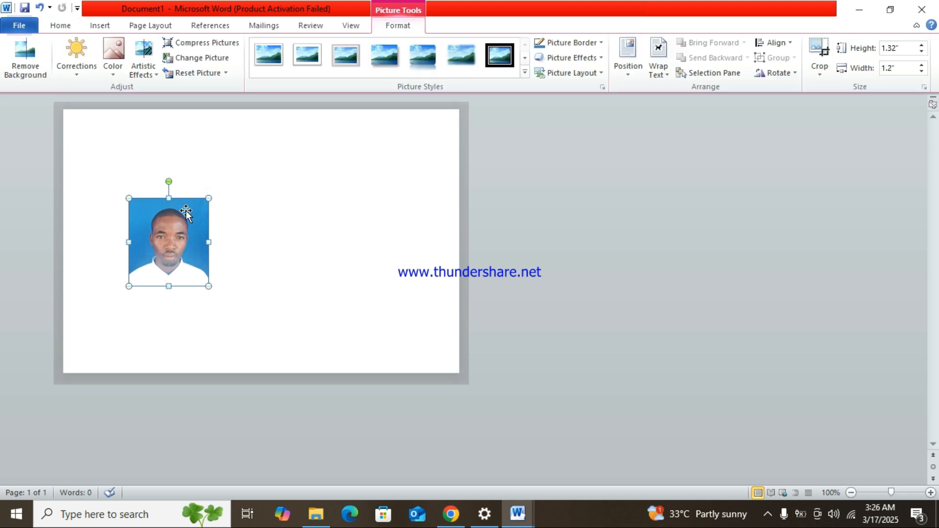
left_click(666, 75)
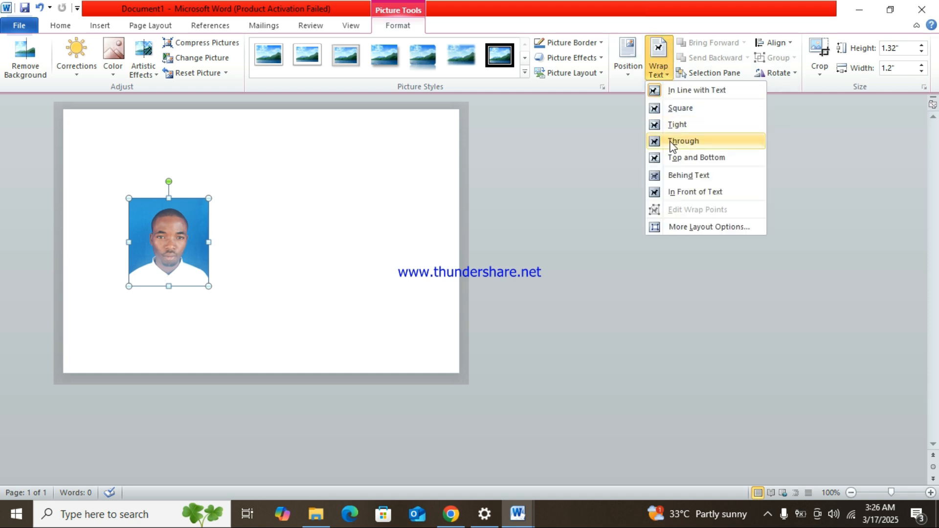
left_click(682, 191)
left_click(281, 198)
left_click_drag(166, 227, 115, 154)
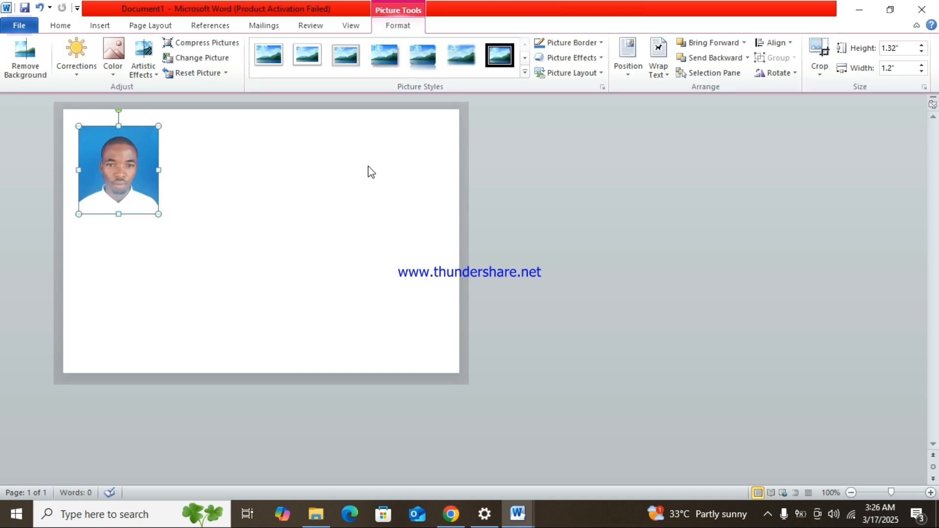
- Give the photo a black picture border with a 3 pt weight
left_click(601, 44)
mouse_move(617, 186)
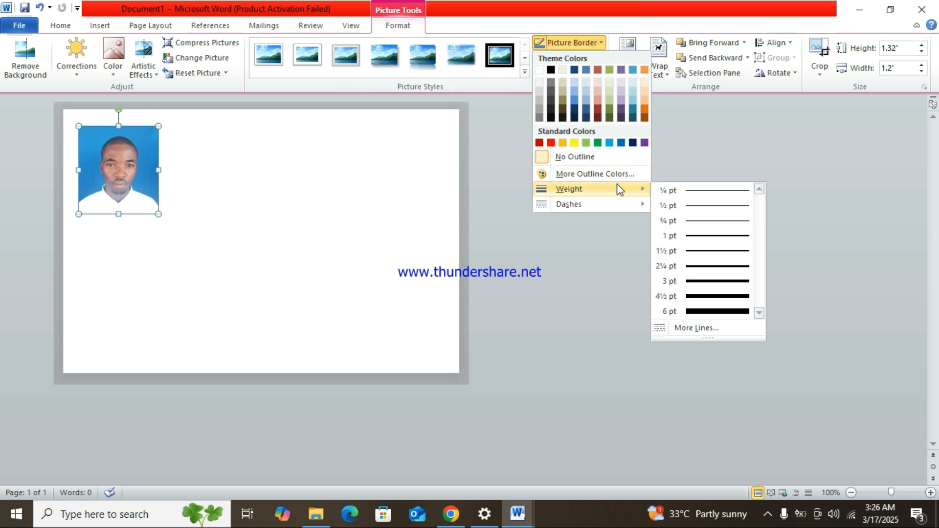
left_click(698, 280)
left_click(237, 158)
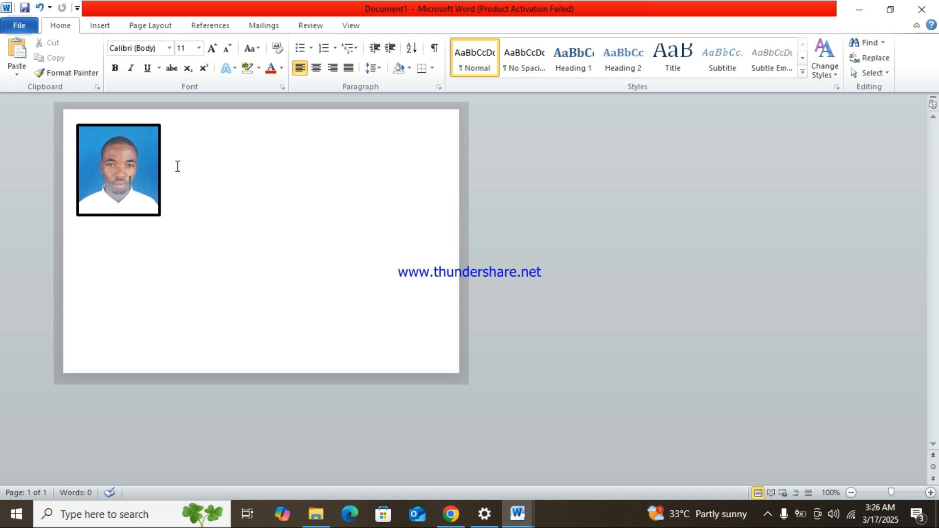
- Duplicate the bordered photo directly below the original and copy the photos into a second column beside it
left_click_drag(139, 170, 136, 275)
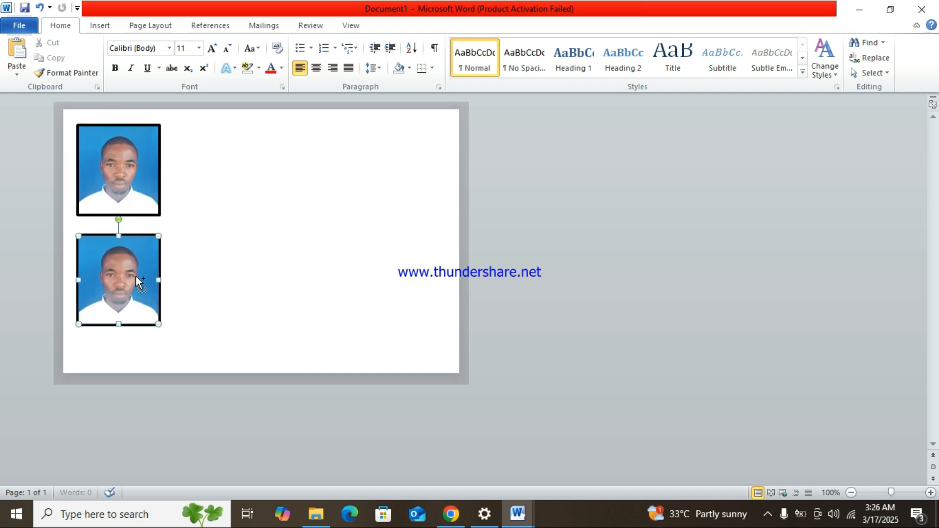
left_click(207, 257)
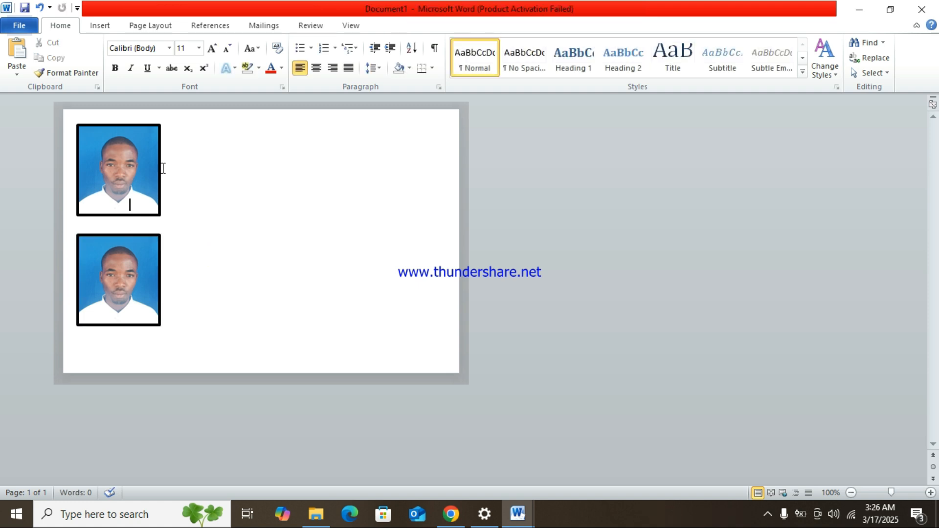
left_click_drag(125, 159, 227, 283)
left_click(328, 174)
left_click(360, 238)
- Copy the photo into a third and fourth column to complete an aligned grid of four columns and two rows
left_click_drag(218, 160, 393, 167)
left_click(383, 181)
left_click(357, 267)
left_click_drag(307, 188, 304, 295)
left_click(375, 296)
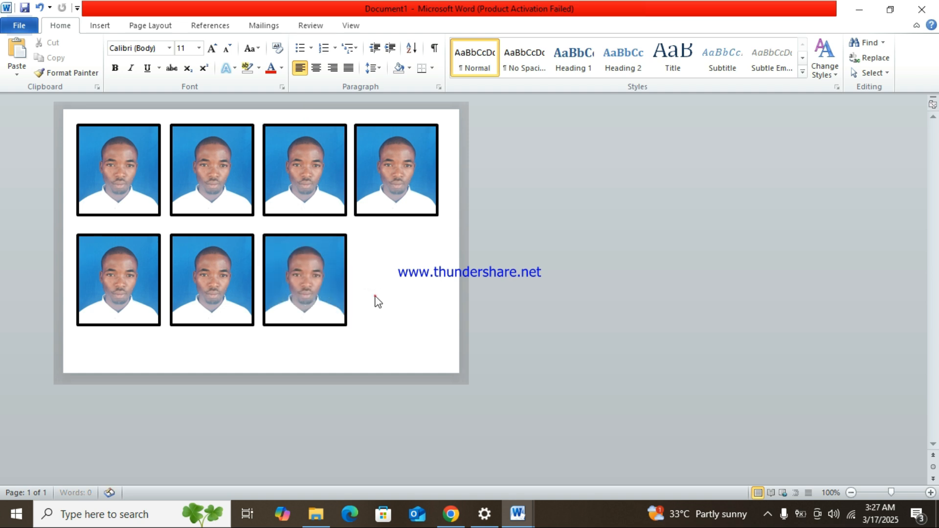
left_click_drag(392, 182, 391, 294)
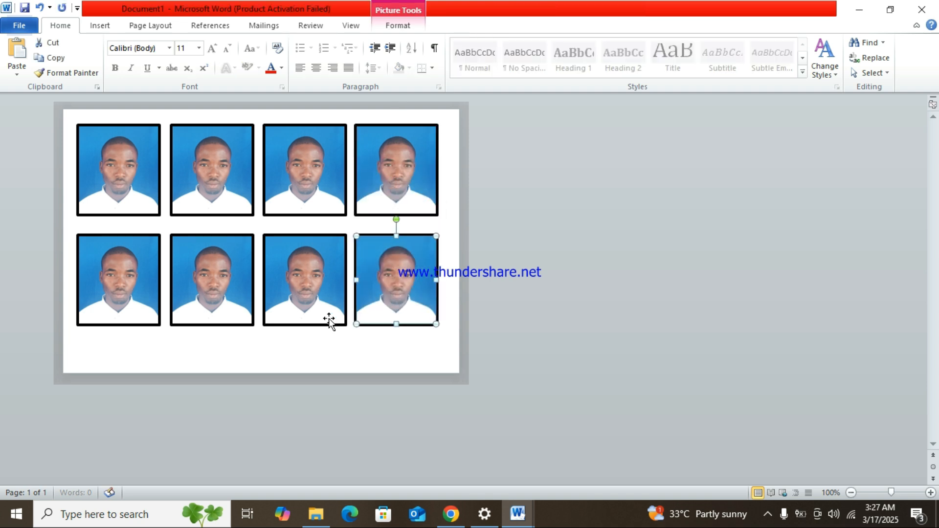
left_click(321, 343)
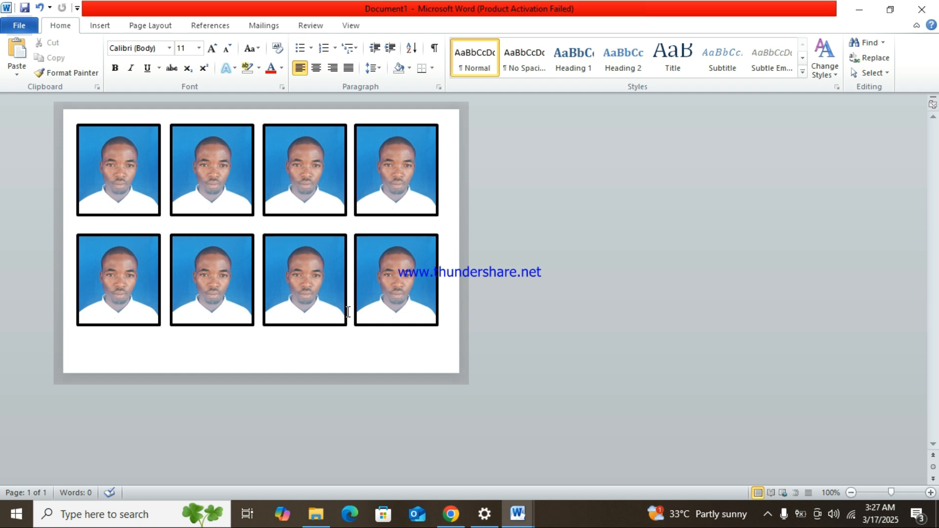